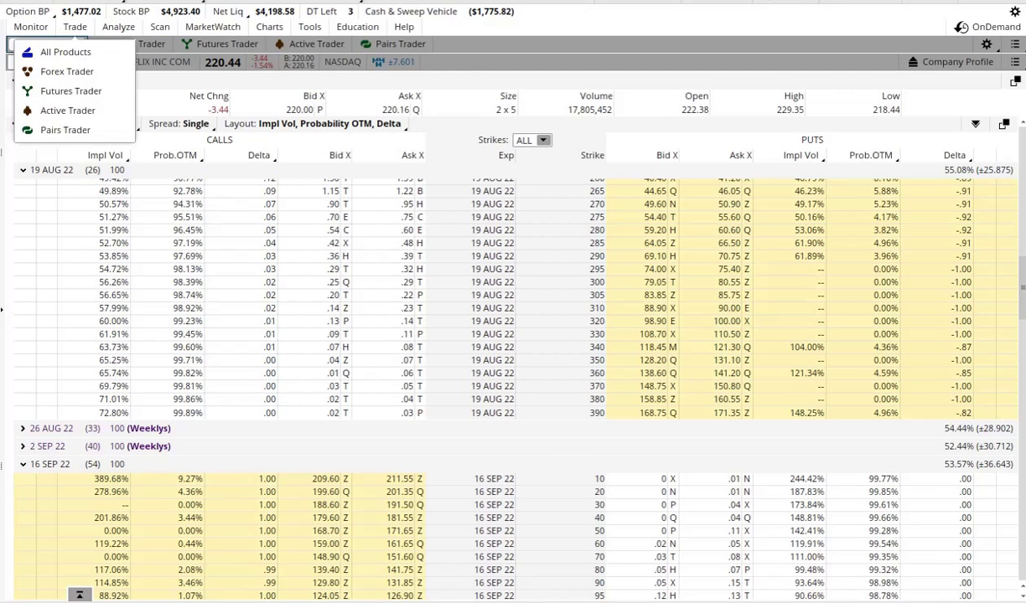
# Close the product list and scroll the 19 AUG 22 chain to show strikes 182.5–275
pyautogui.press('Escape')
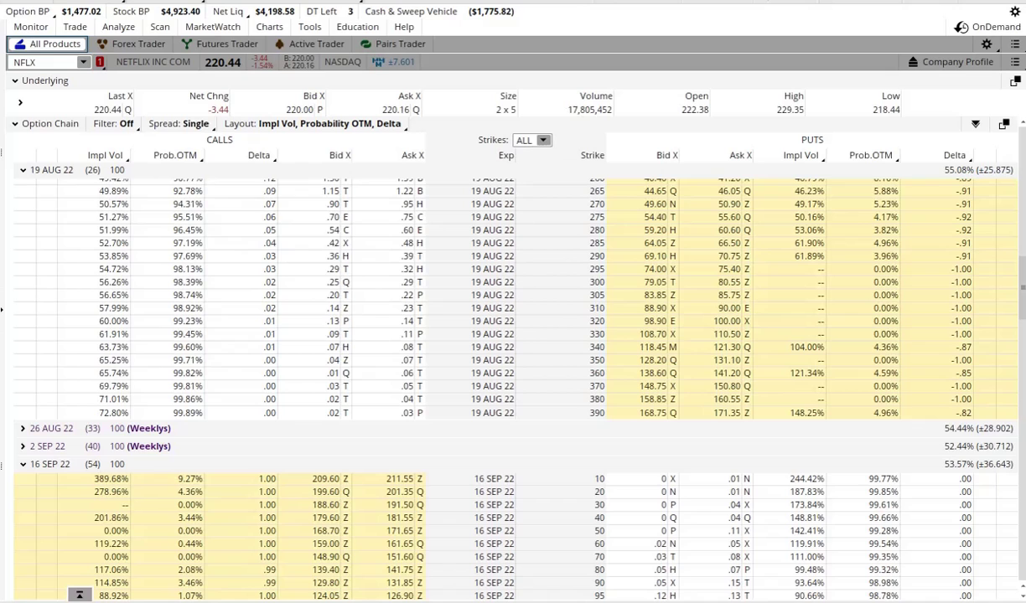
pyautogui.scroll(1, 335, 279)
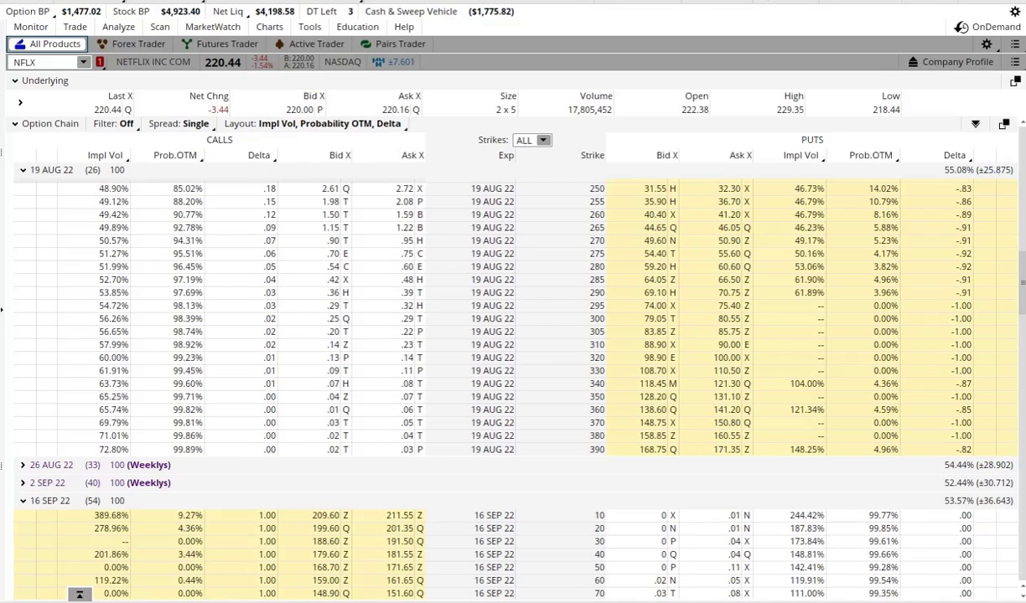
pyautogui.scroll(3, 503, 319)
pyautogui.scroll(3, 502, 318)
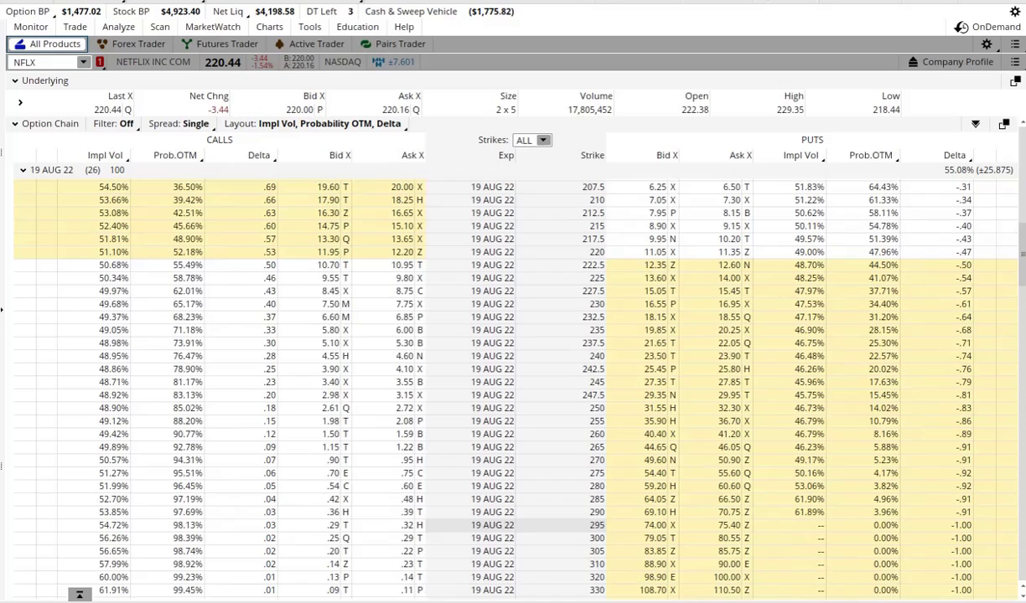
pyautogui.scroll(3, 502, 318)
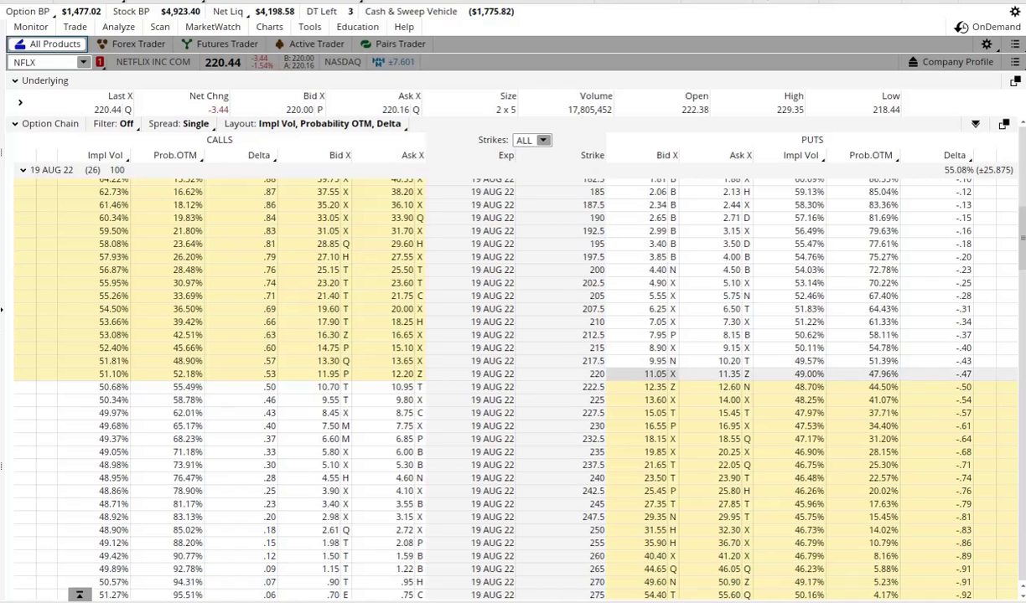
# Review 19 AUG 22 puts down to the 160 strike, then return to strikes 172.5–250
pyautogui.scroll(1, 493, 371)
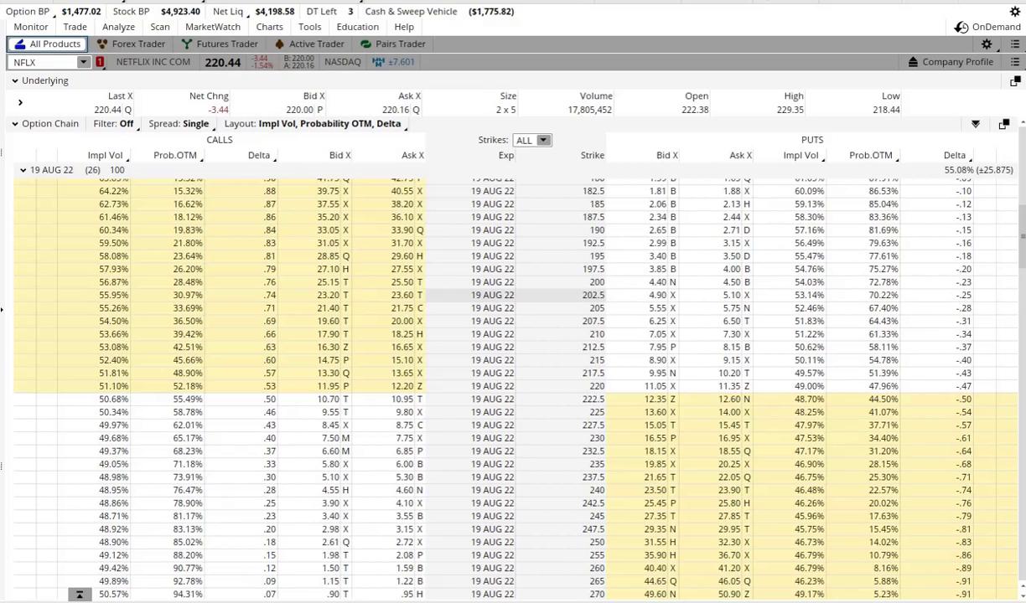
pyautogui.scroll(1, 502, 295)
pyautogui.scroll(1, 502, 295)
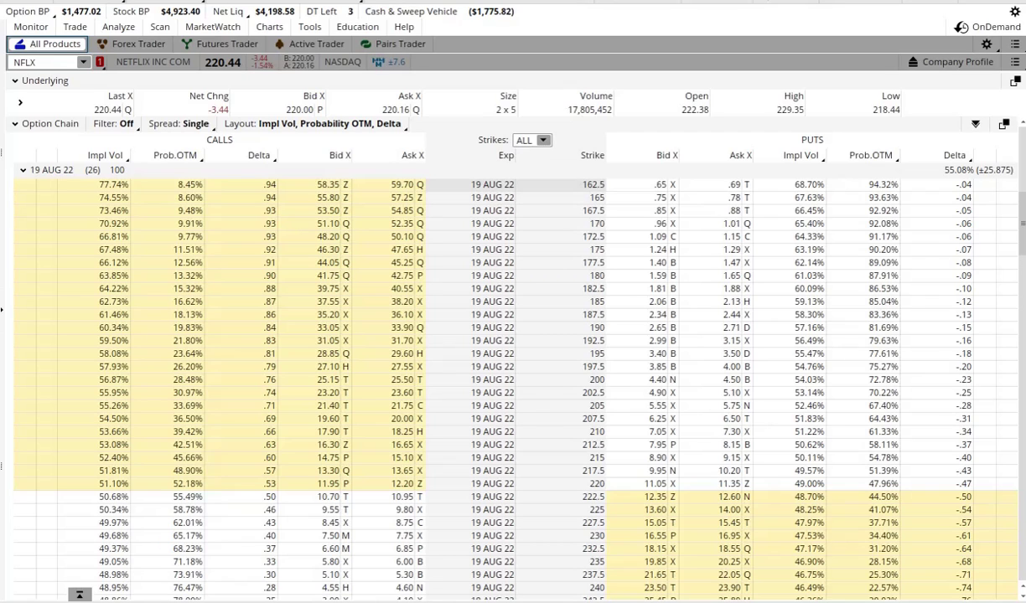
pyautogui.scroll(1, 493, 189)
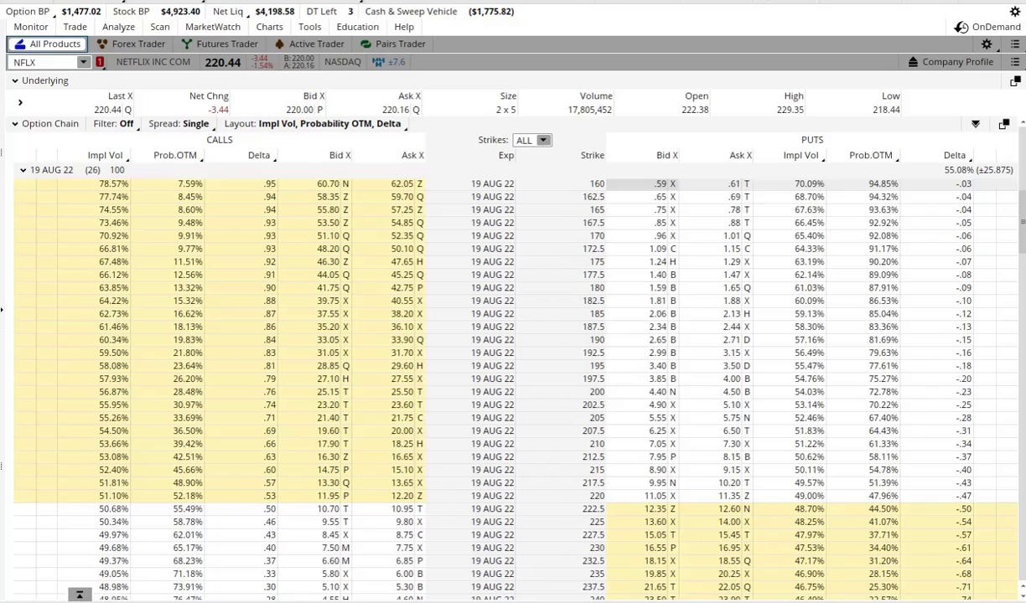
pyautogui.scroll(-1, 587, 251)
pyautogui.scroll(-4, 587, 251)
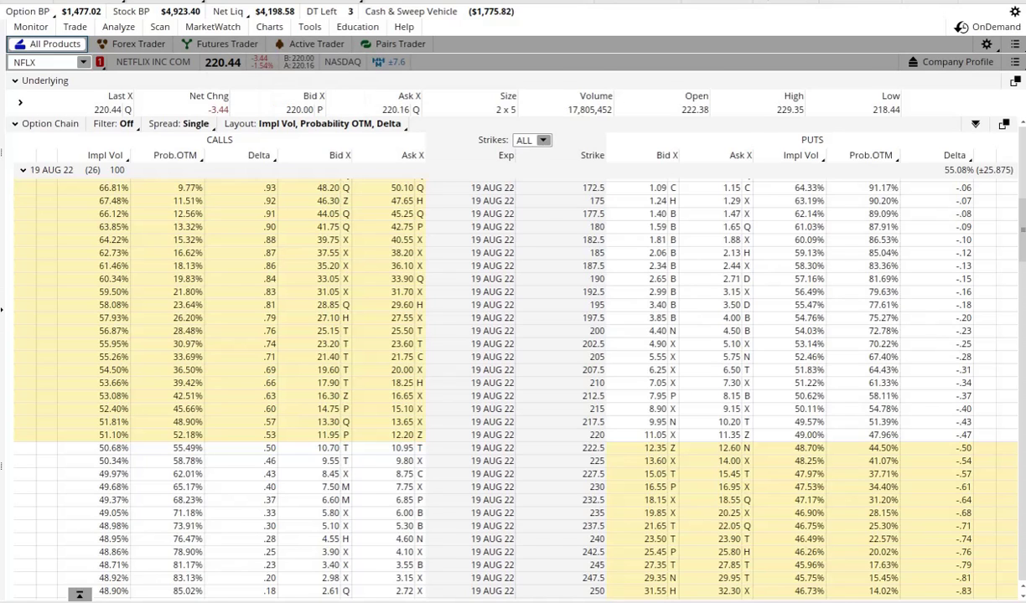
# Switch to the Charts tab showing the NFLX 1Y daily chart with MACD and stochastic studies
pyautogui.click(269, 27)
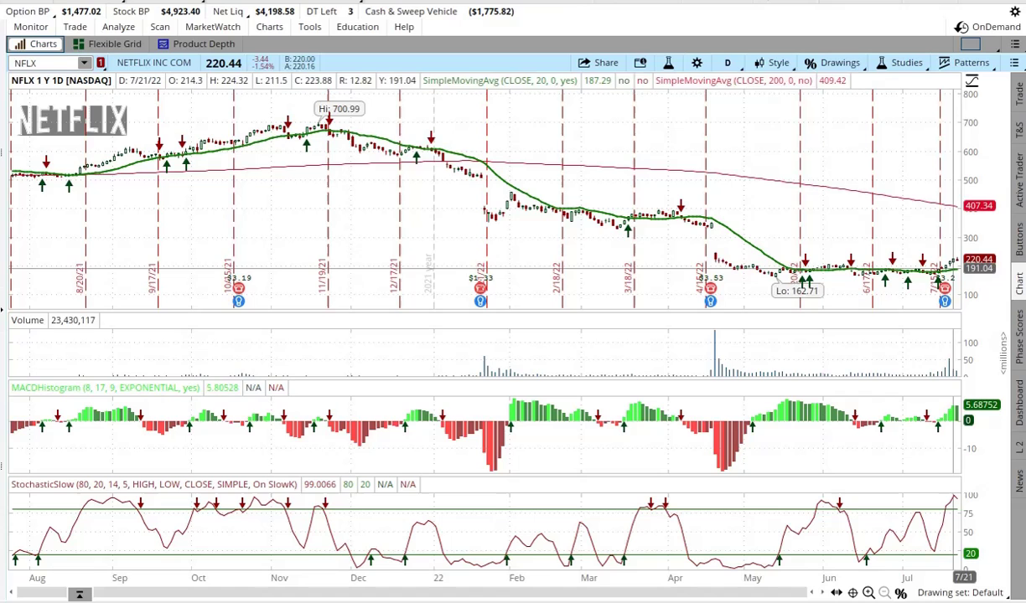